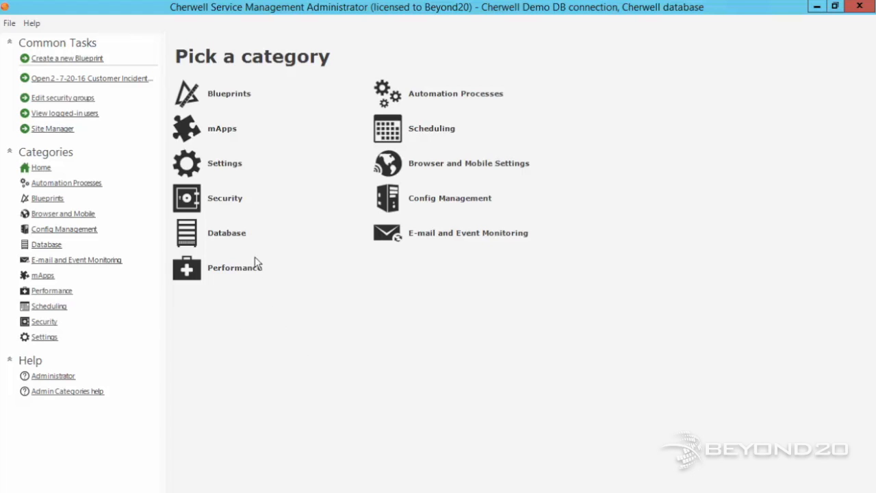
# Create a new Blueprint and open the Customer business object group for editing
pyautogui.click(224, 95)
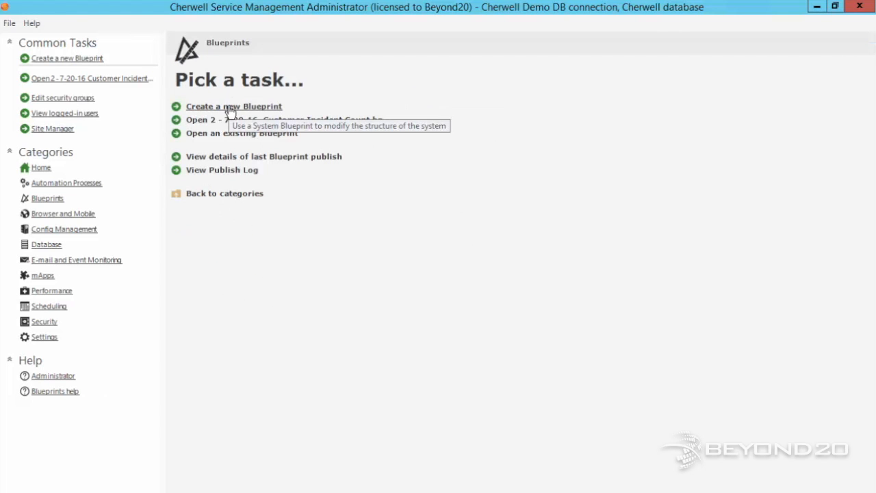
pyautogui.click(229, 110)
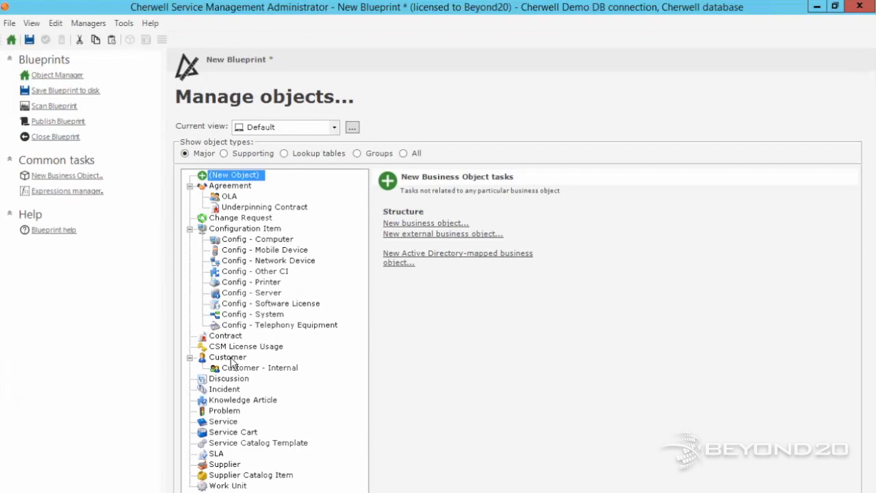
pyautogui.click(230, 358)
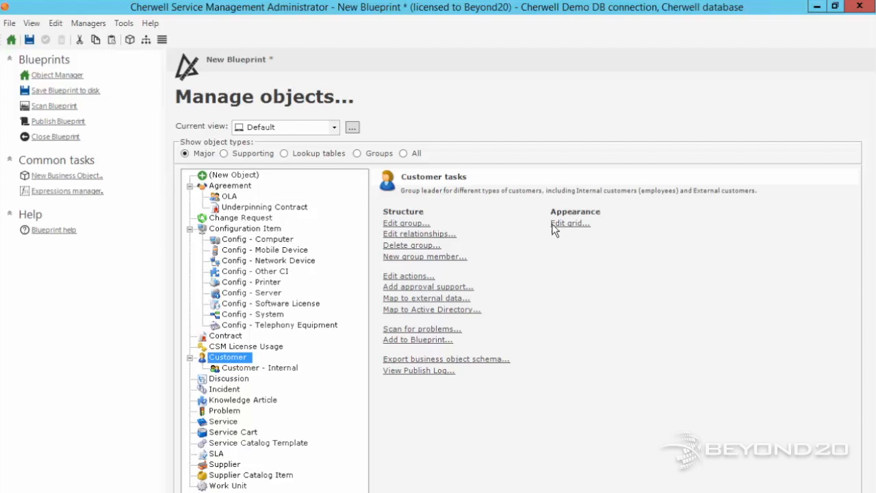
pyautogui.click(390, 224)
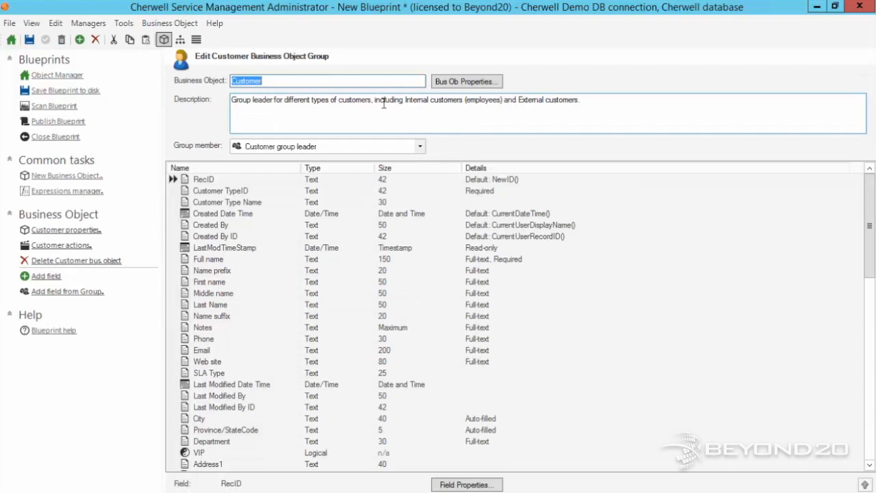
pyautogui.click(460, 81)
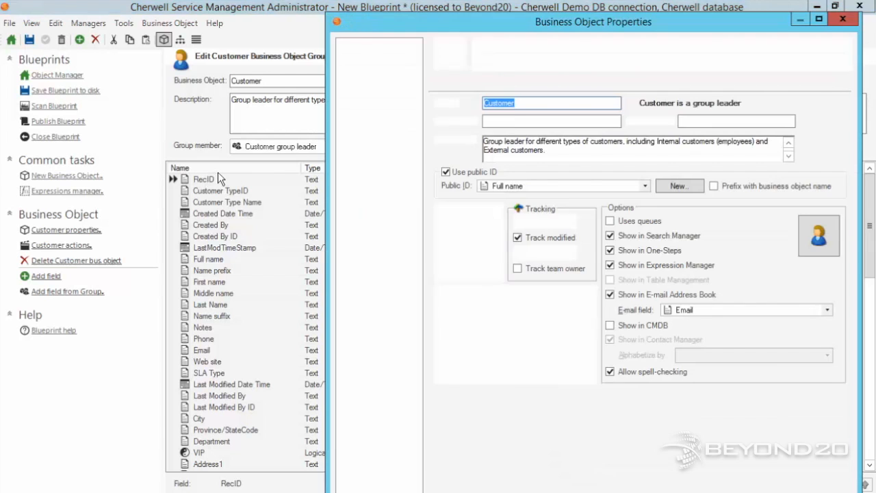
pyautogui.click(842, 19)
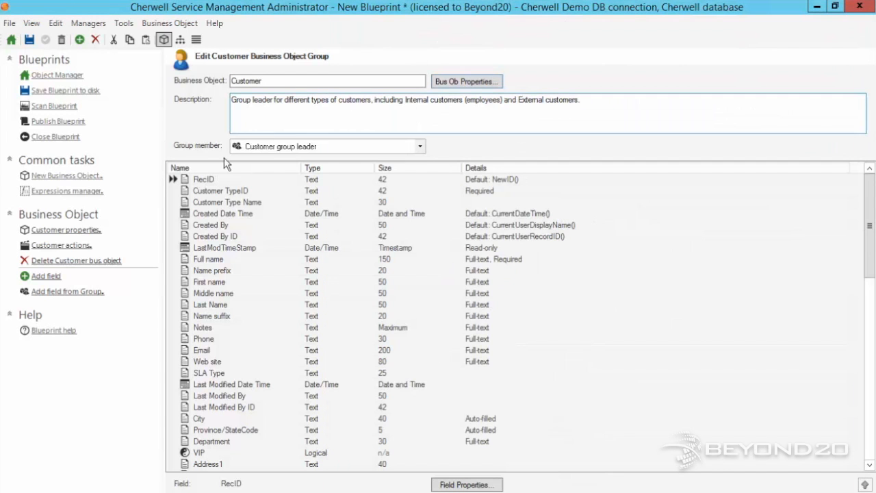
# Sort the Customer fields by name and examine the general settings and properties of the Total Incidents field
pyautogui.click(210, 165)
pyautogui.scroll(-15, 225, 284)
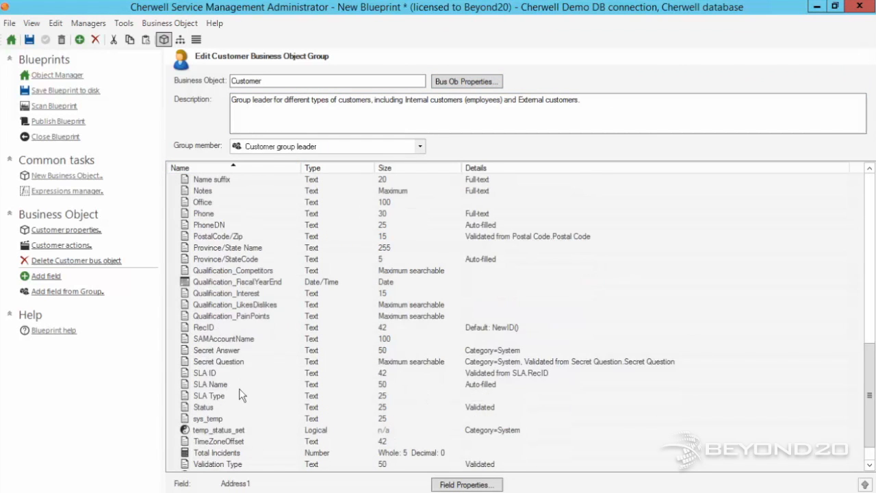
pyautogui.click(204, 418)
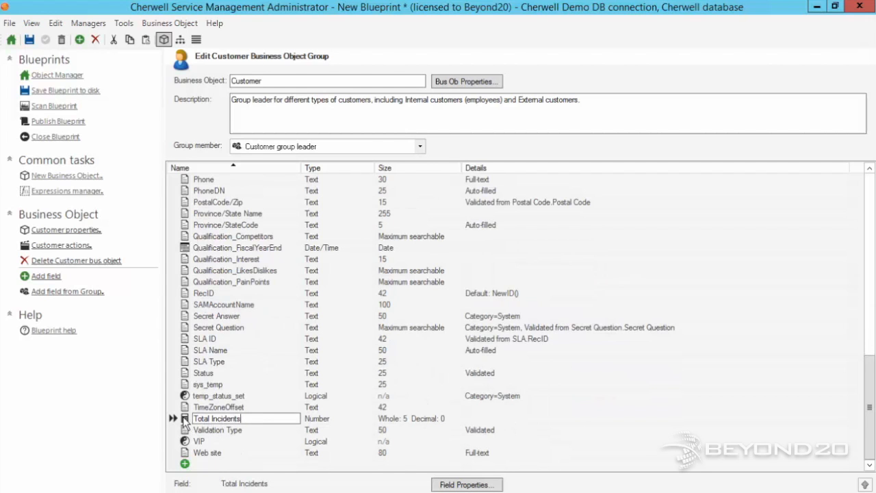
pyautogui.rightClick(183, 423)
pyautogui.click(230, 434)
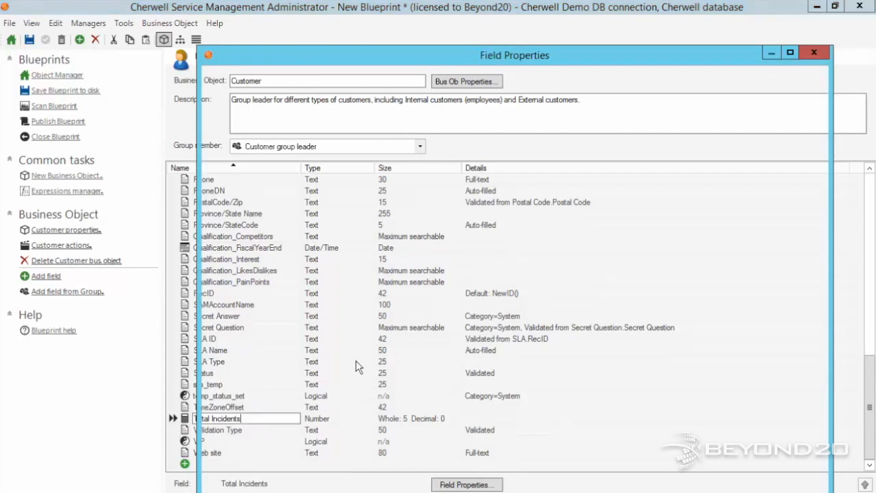
pyautogui.click(286, 283)
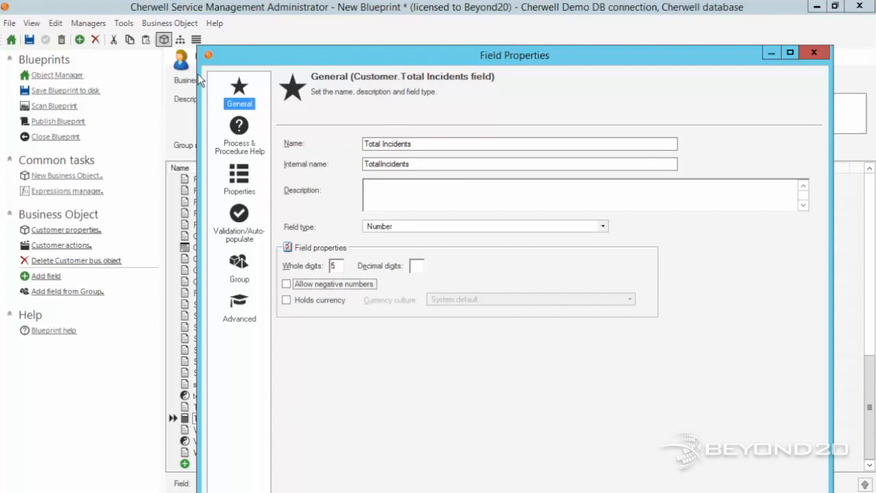
pyautogui.click(239, 175)
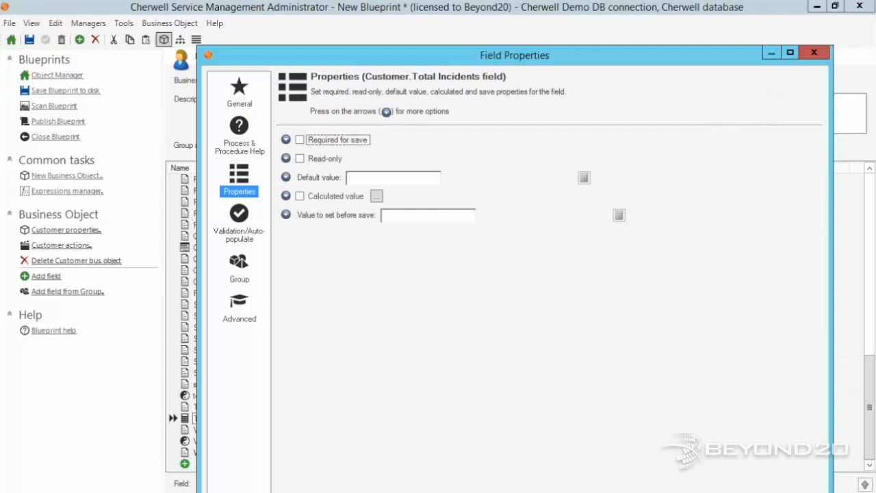
pyautogui.press('Escape')
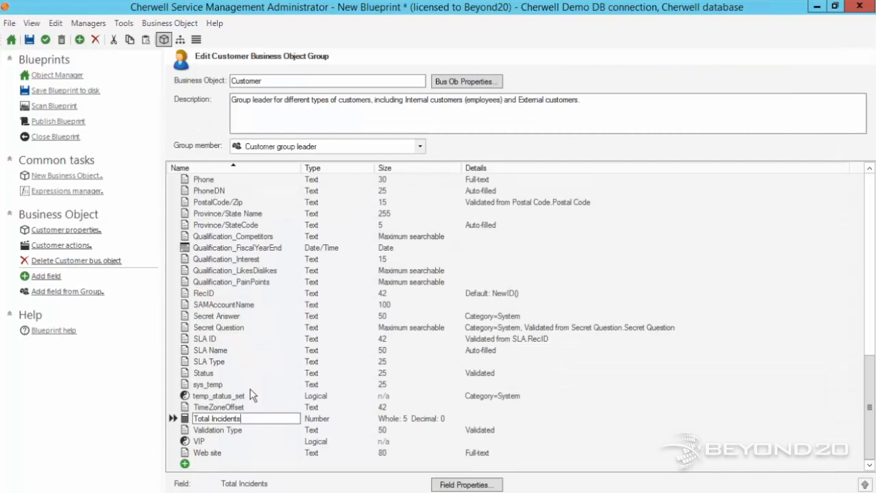
pyautogui.click(45, 39)
# Examine the sorting settings of the Total Incidents column in Customer's Top 10 grid and abandon any grid changes
pyautogui.click(197, 41)
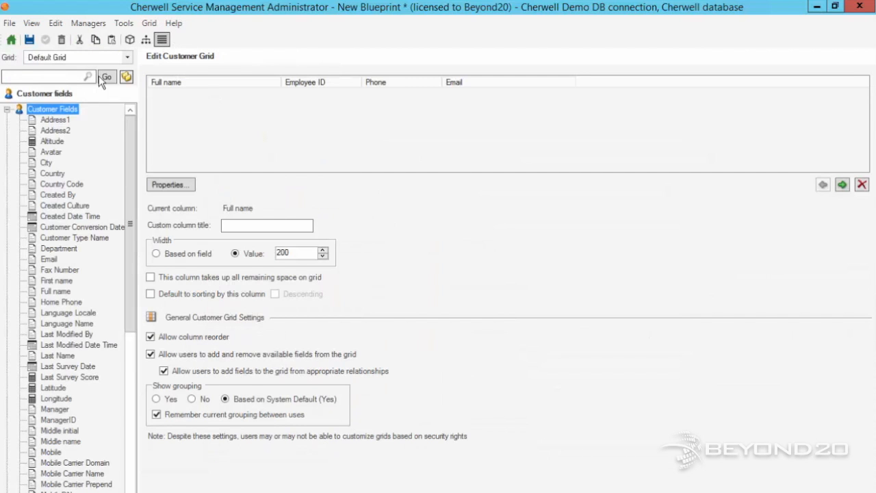
pyautogui.click(127, 56)
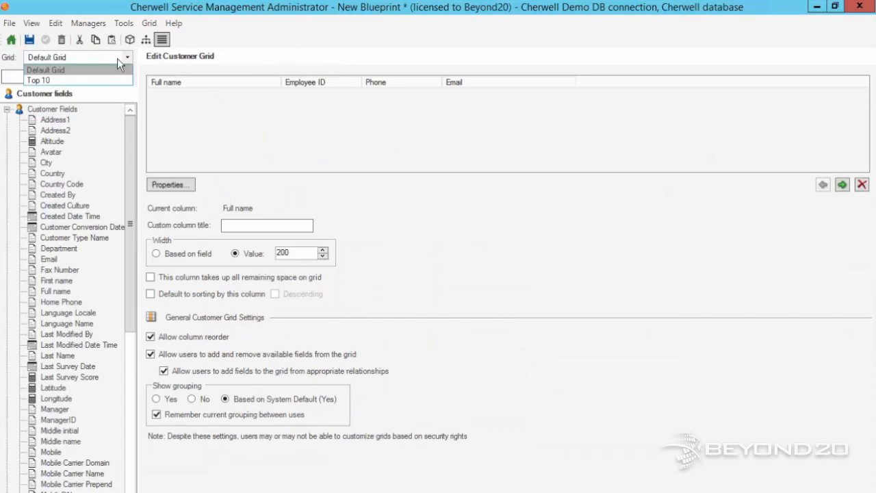
pyautogui.click(40, 80)
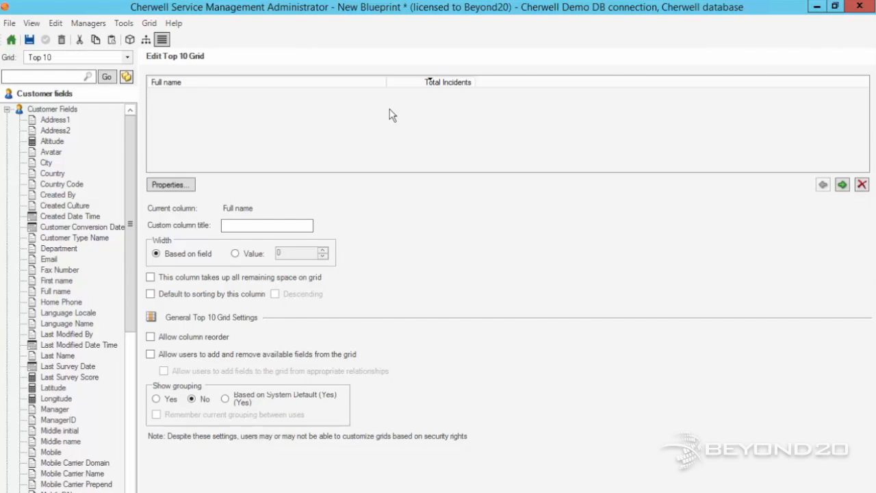
pyautogui.click(434, 110)
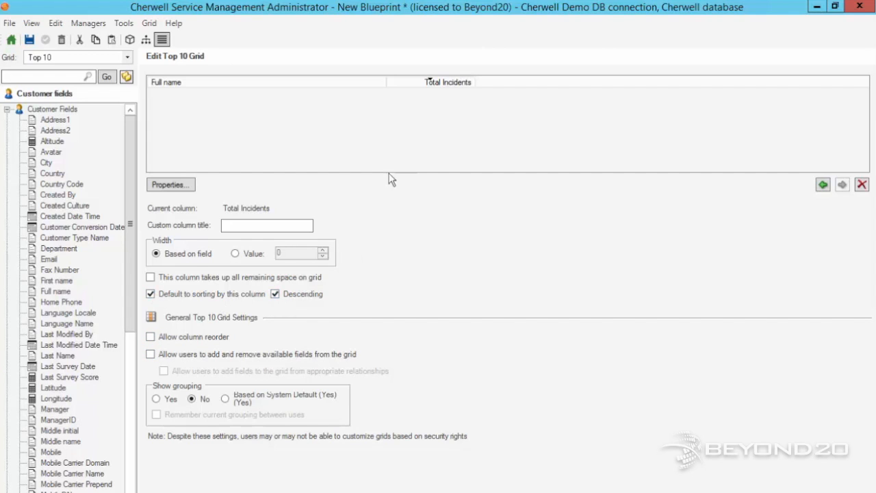
pyautogui.click(275, 294)
pyautogui.click(275, 295)
pyautogui.click(61, 40)
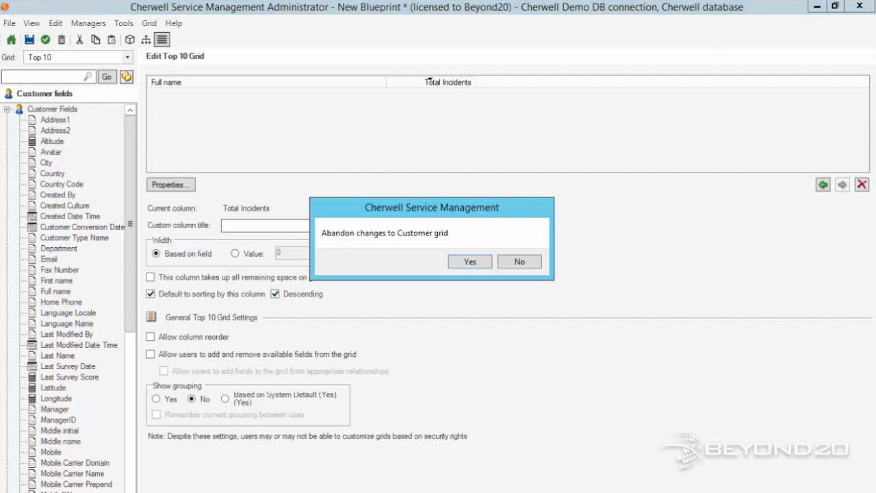
pyautogui.press('Return')
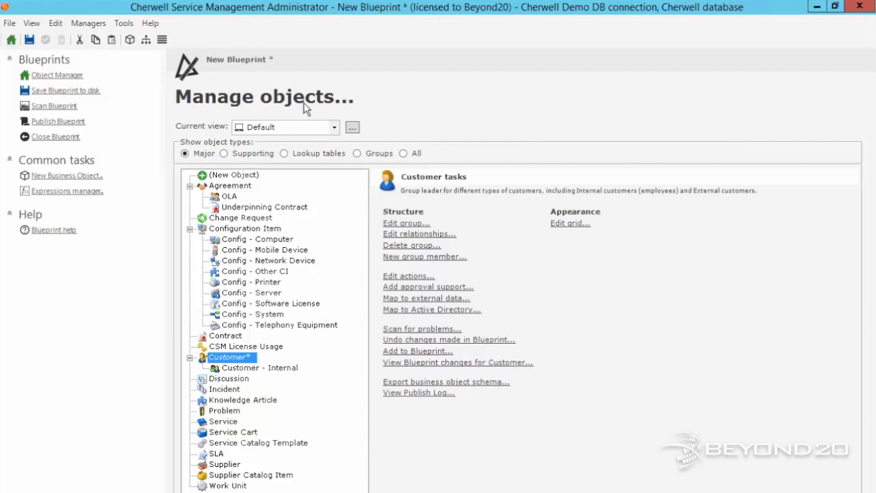
# Open the ZZ_Count Customer Incidents automation process for editing and examine its event and action
pyautogui.click(91, 27)
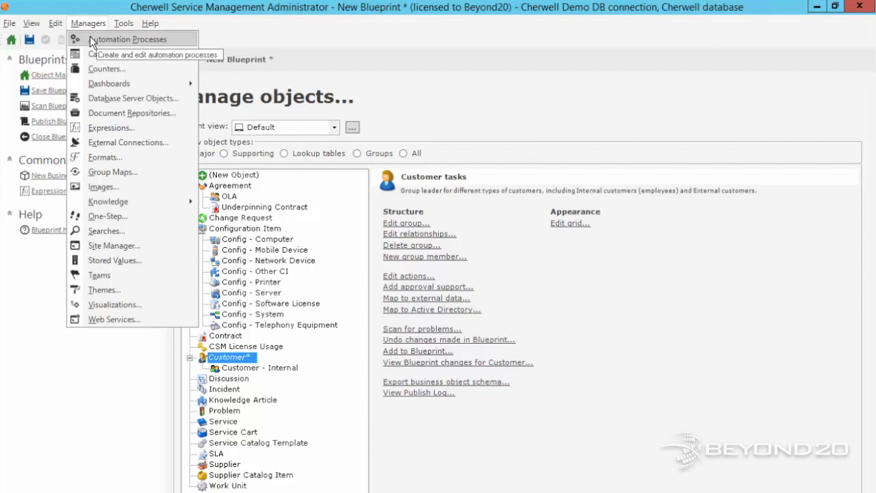
pyautogui.click(91, 37)
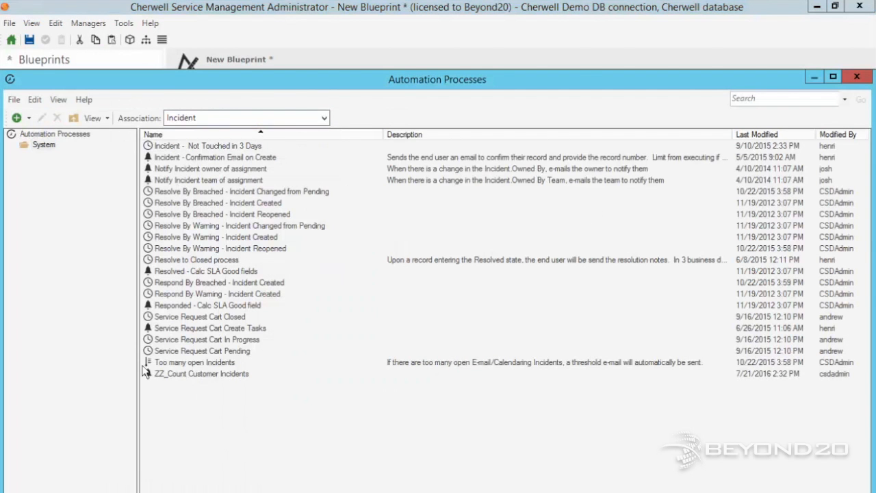
pyautogui.click(173, 377)
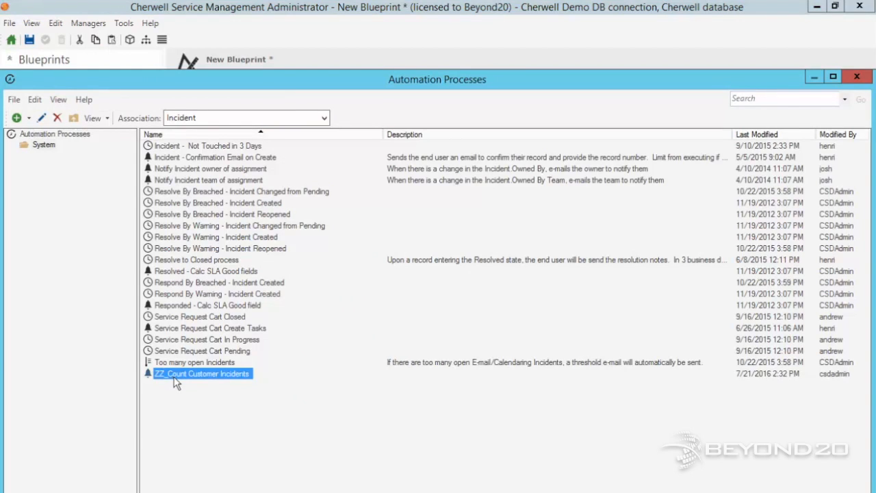
pyautogui.rightClick(179, 375)
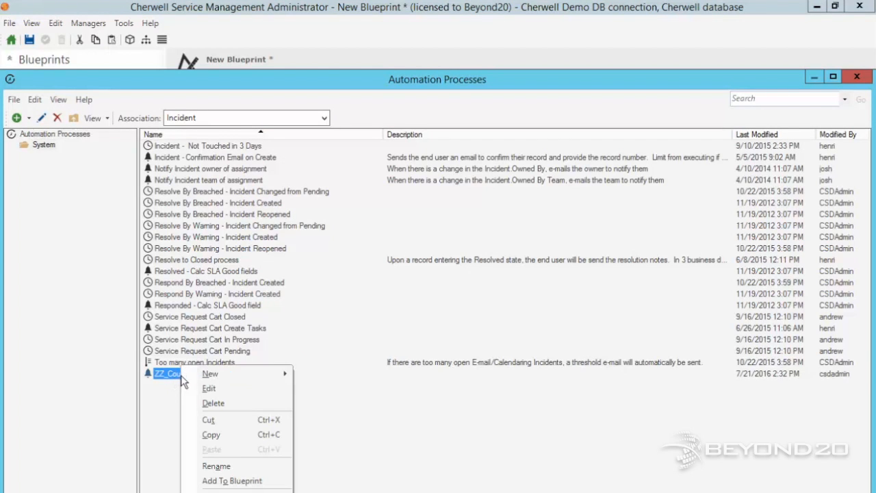
pyautogui.click(209, 389)
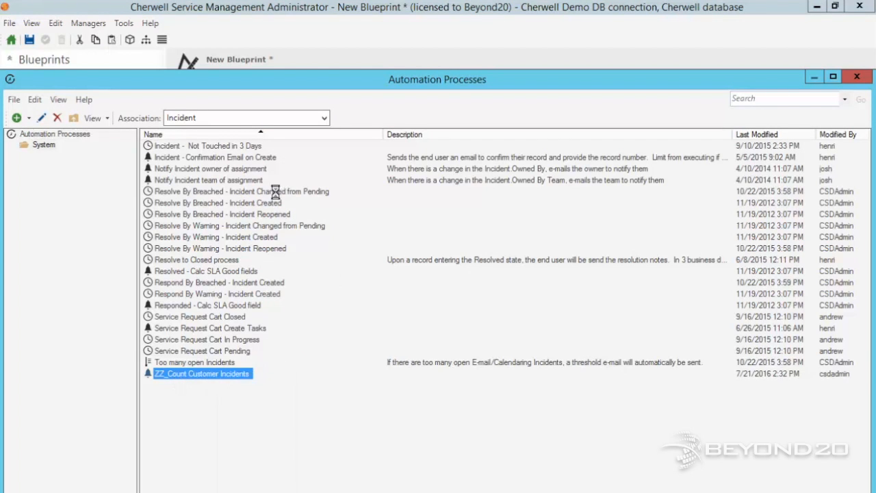
pyautogui.moveTo(330, 101); pyautogui.dragTo(264, 17)
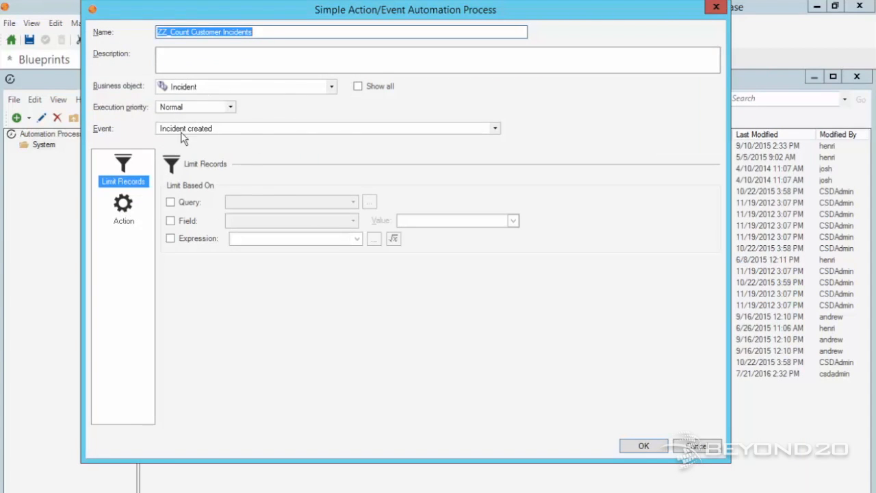
pyautogui.click(118, 210)
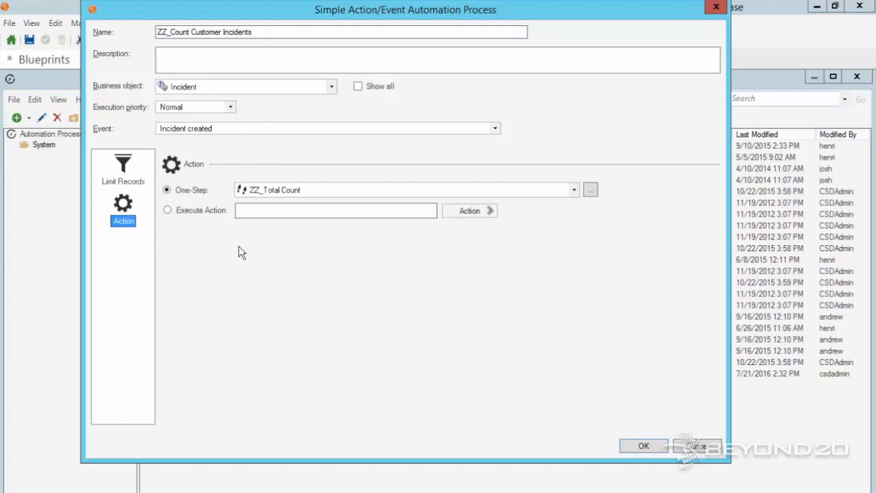
# Open the process's ZZ_Total Count One-Step in the editor and examine its Go to a record step
pyautogui.click(590, 193)
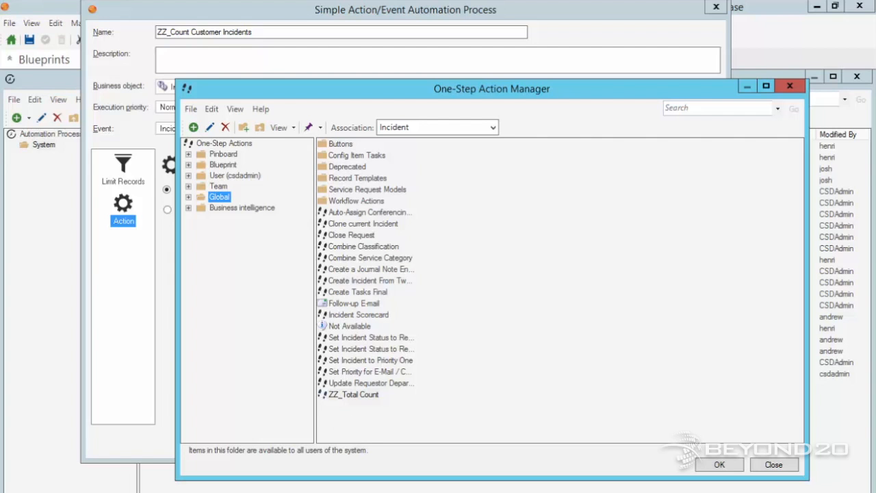
pyautogui.click(337, 396)
pyautogui.rightClick(336, 394)
pyautogui.click(382, 352)
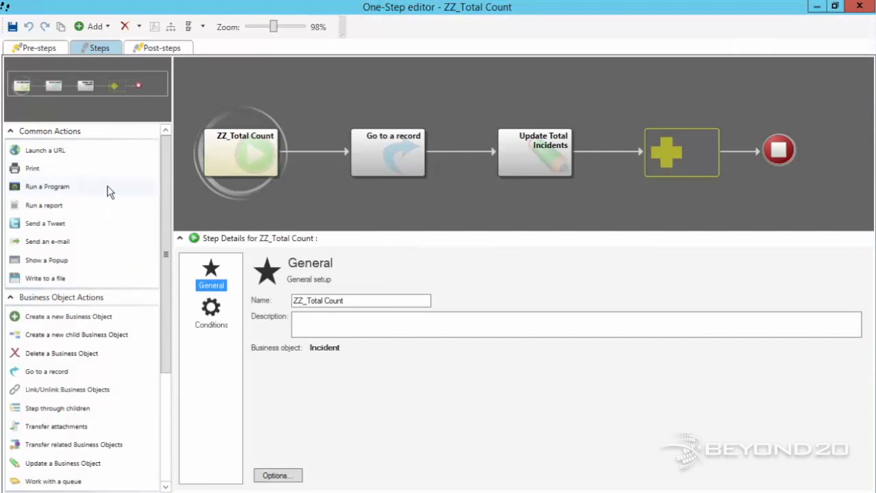
pyautogui.click(395, 162)
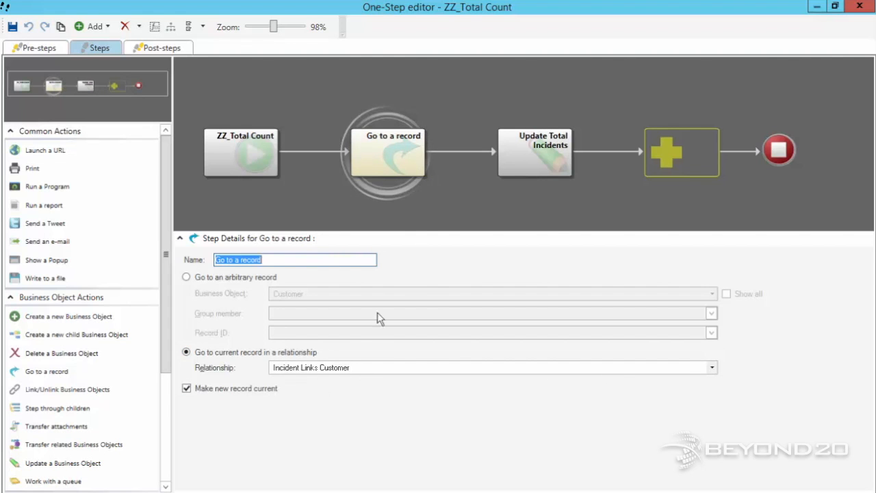
# Examine how the Update Total Incidents step sets the Total Incidents field, showing only the fields it updates
pyautogui.click(535, 146)
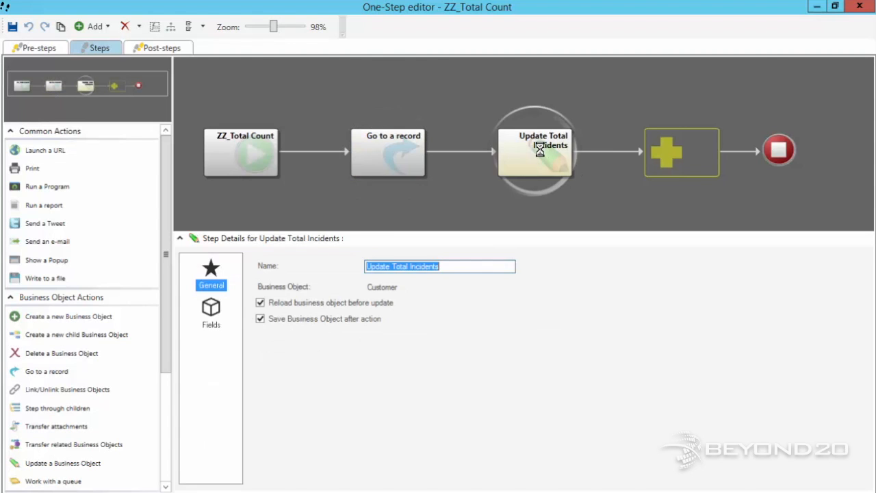
pyautogui.click(212, 317)
pyautogui.click(409, 262)
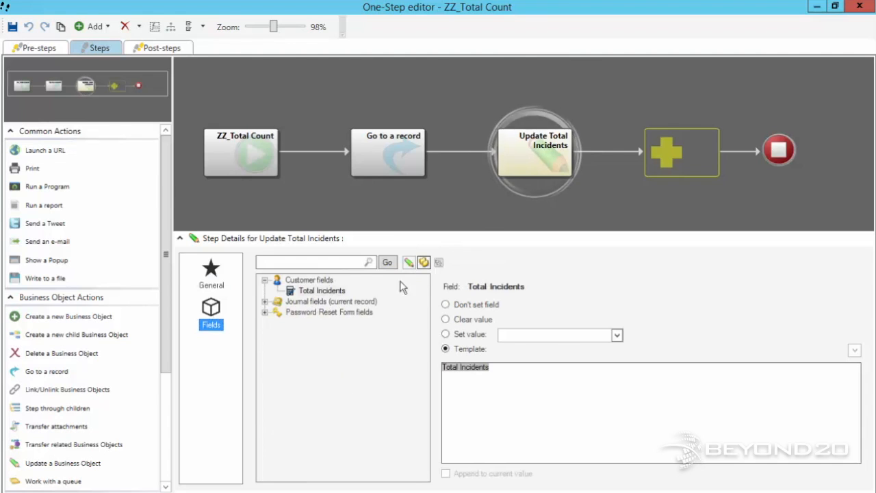
pyautogui.click(307, 292)
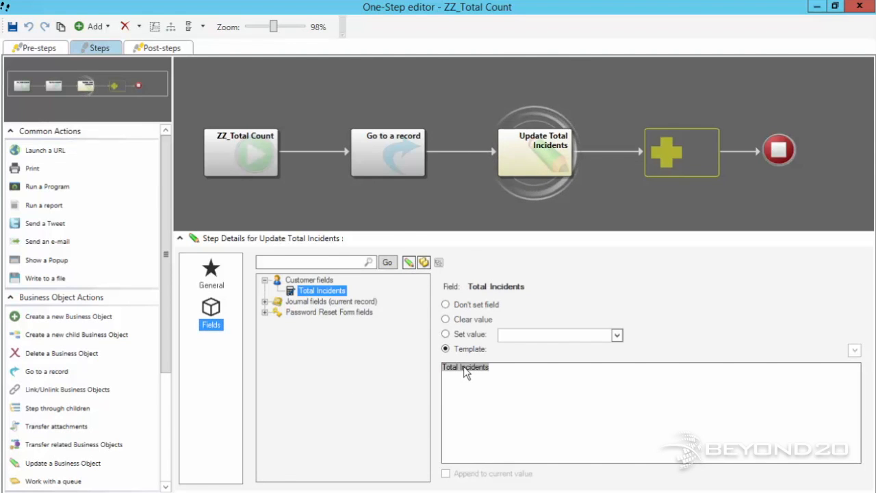
# Open the Total Incidents expression in the field's template and examine its aggregate relationship and function
pyautogui.doubleClick(463, 366)
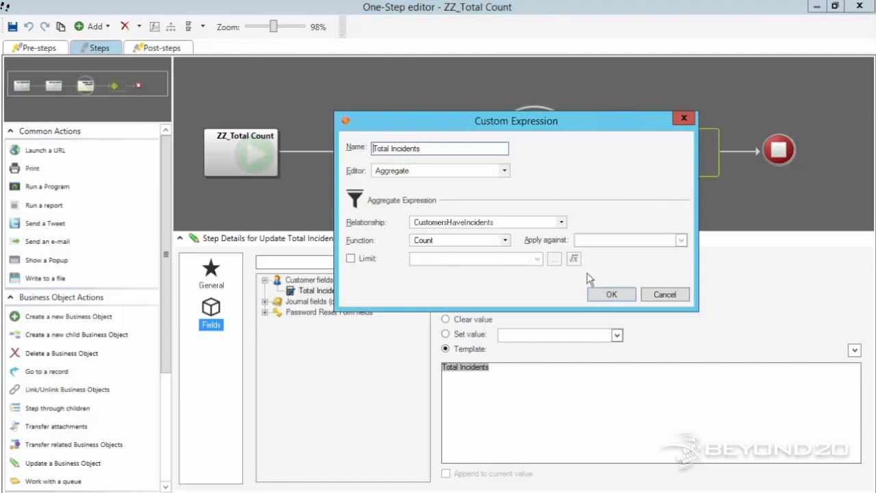
pyautogui.click(663, 295)
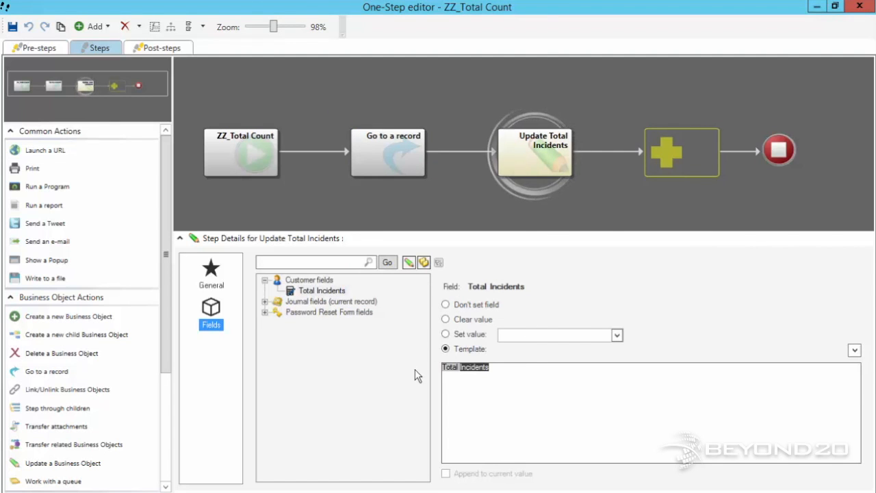
pyautogui.rightClick(456, 370)
pyautogui.click(487, 389)
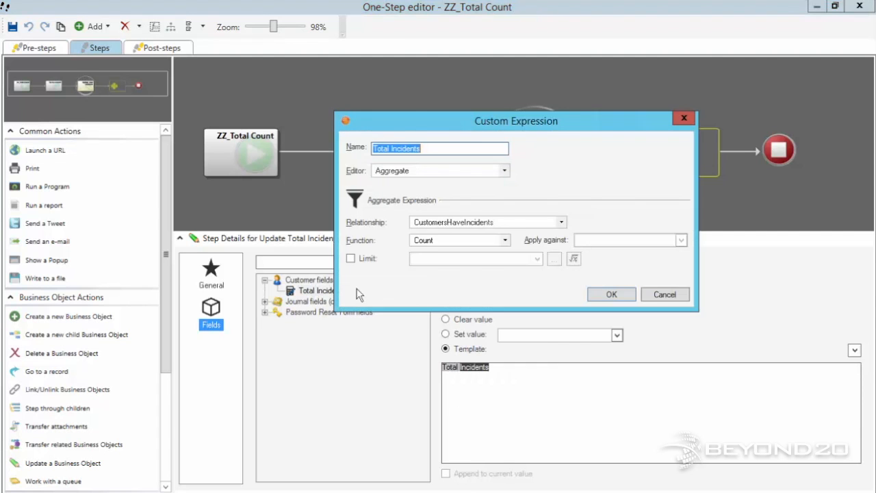
pyautogui.moveTo(473, 125); pyautogui.dragTo(411, 89)
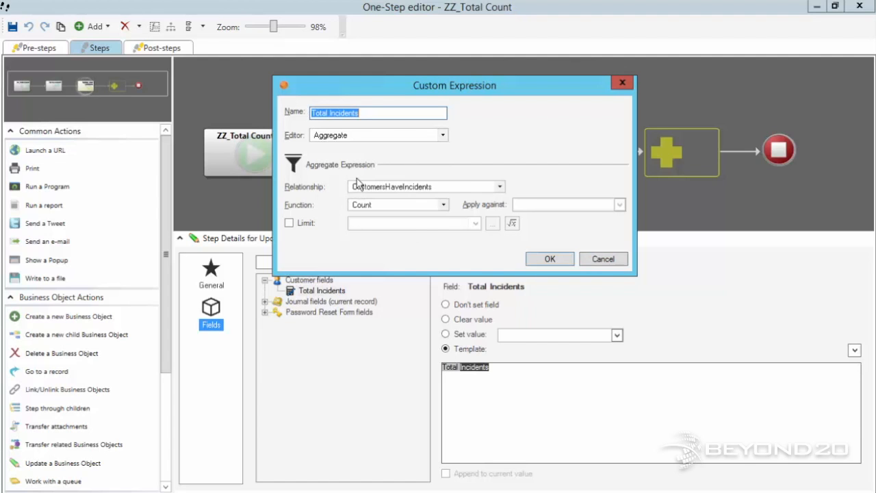
# Examine how the Limit option would restrict the Total Incidents aggregate expression, leaving it switched off and cancelling the expression dialog
pyautogui.click(290, 222)
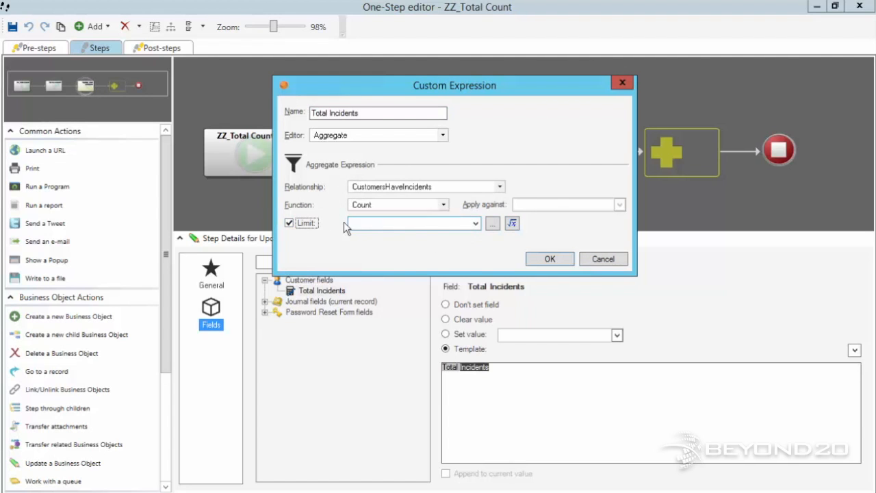
pyautogui.click(289, 224)
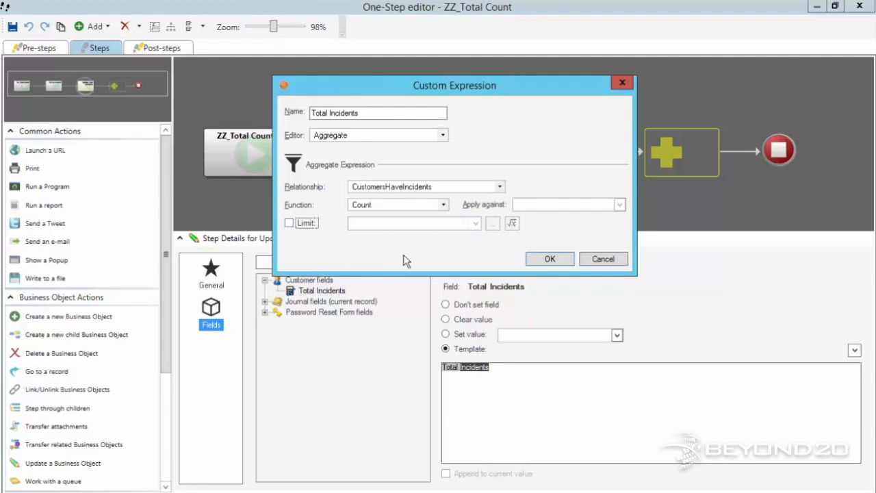
pyautogui.click(604, 260)
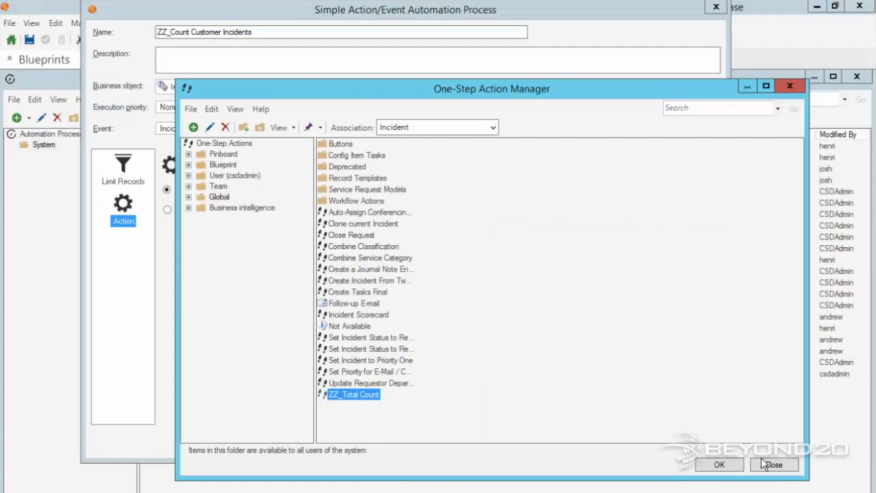
# Close the One-Step and automation process windows, and switch to Cherwell Service Management to examine the Top 10 Results grid
pyautogui.click(724, 463)
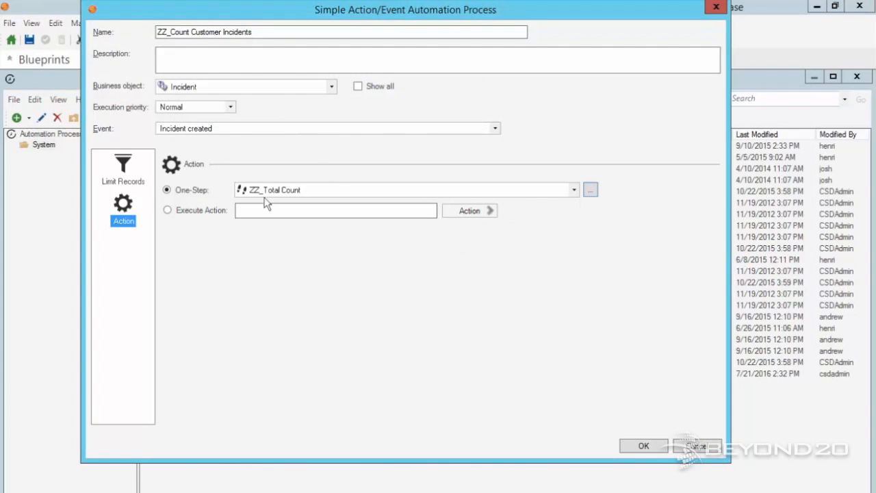
pyautogui.press('Return')
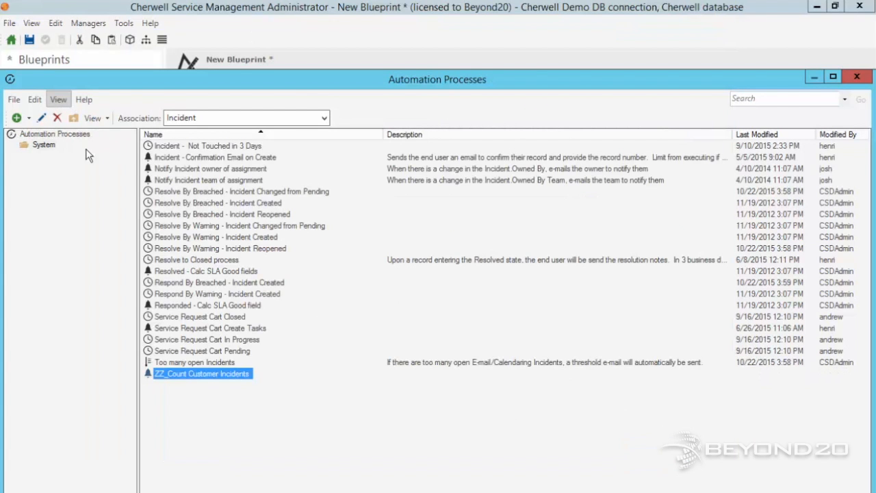
pyautogui.click(863, 79)
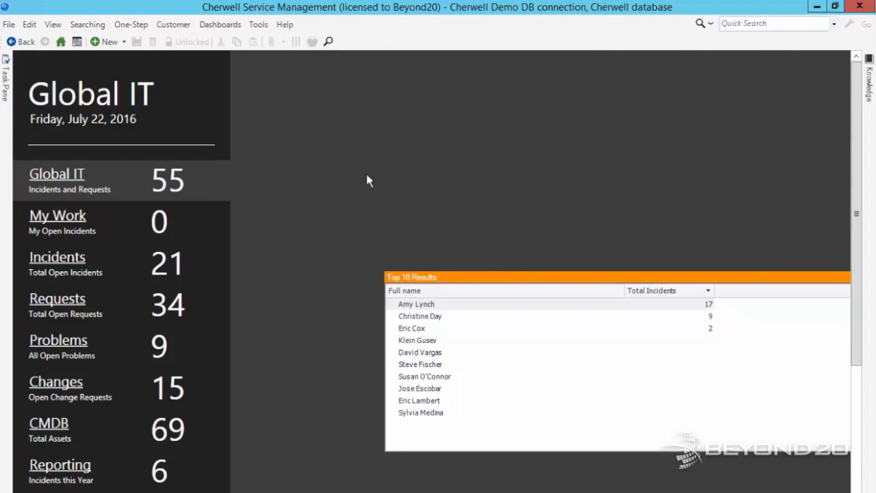
pyautogui.click(430, 307)
pyautogui.click(421, 317)
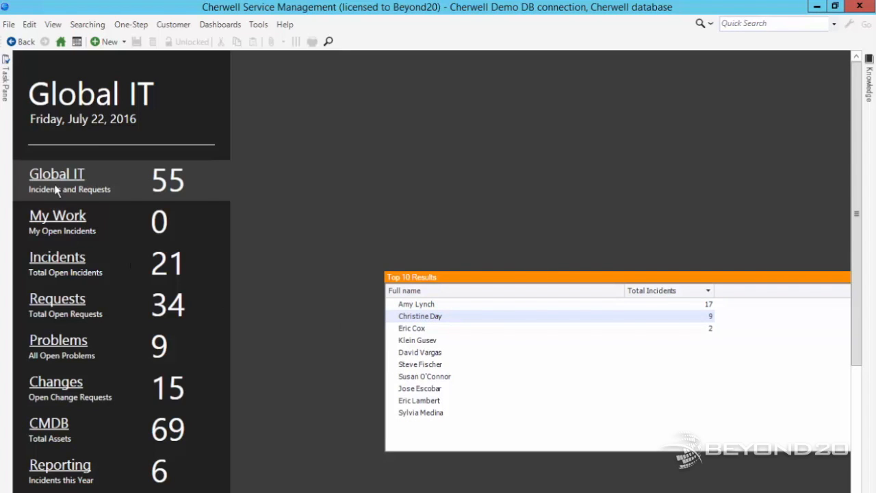
# Create a new incident with the second customer in the Top 10 Results grid as its requestor
pyautogui.click(106, 42)
pyautogui.click(133, 161)
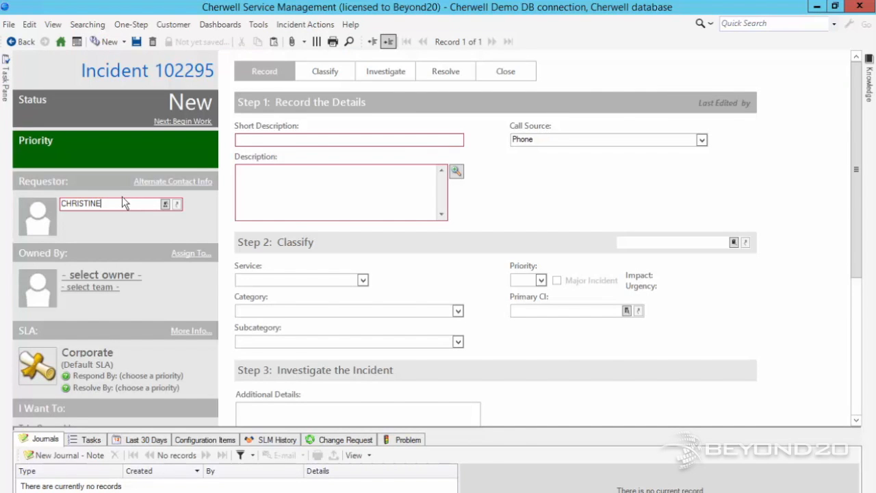
pyautogui.press('Tab')
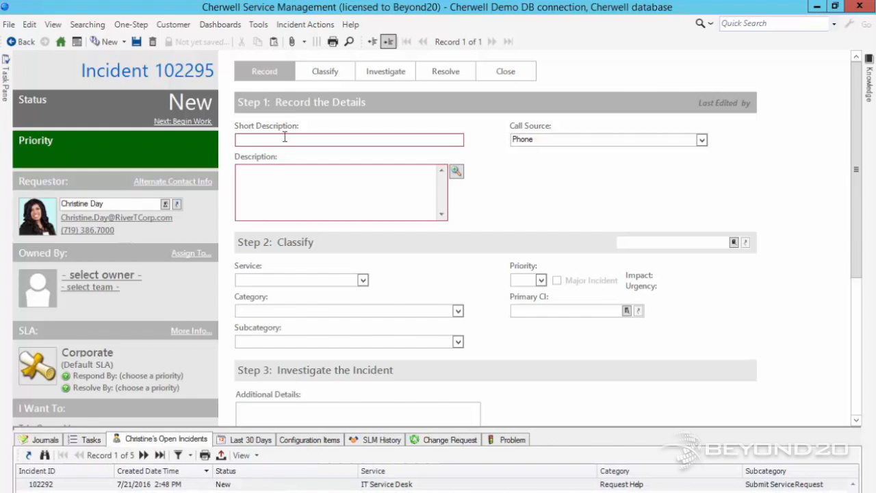
# Enter "test" as both the short description and the description of the new incident
pyautogui.click(283, 137)
pyautogui.write('test')
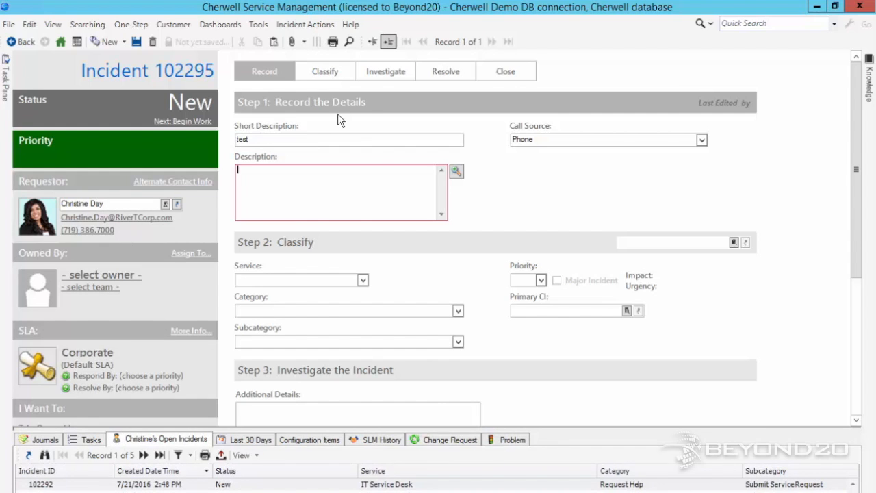
pyautogui.press('Tab')
pyautogui.write('test')
pyautogui.press('Tab')
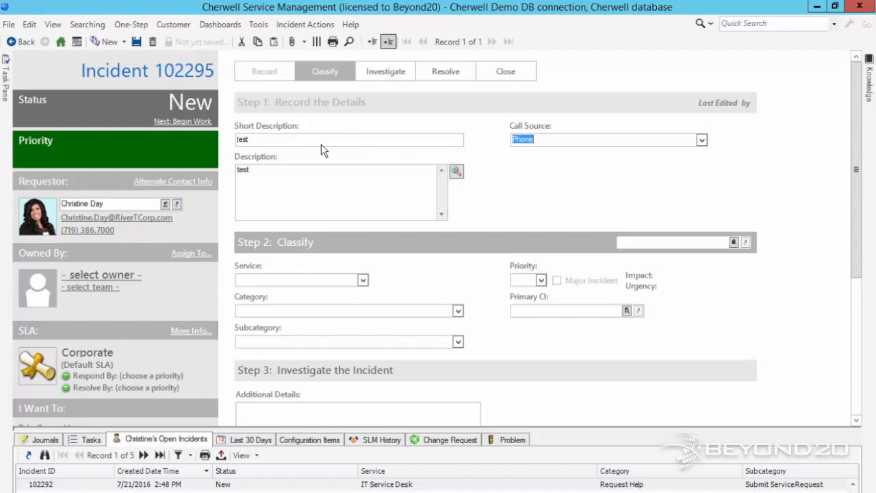
# Classify the record under the Employee Support service, Add/Change category and BYOD subcategory, and save it
pyautogui.click(363, 280)
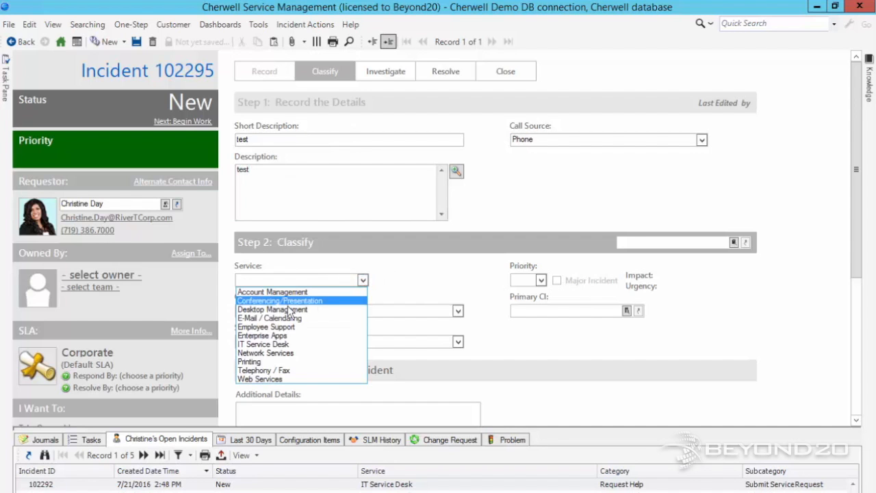
pyautogui.click(294, 327)
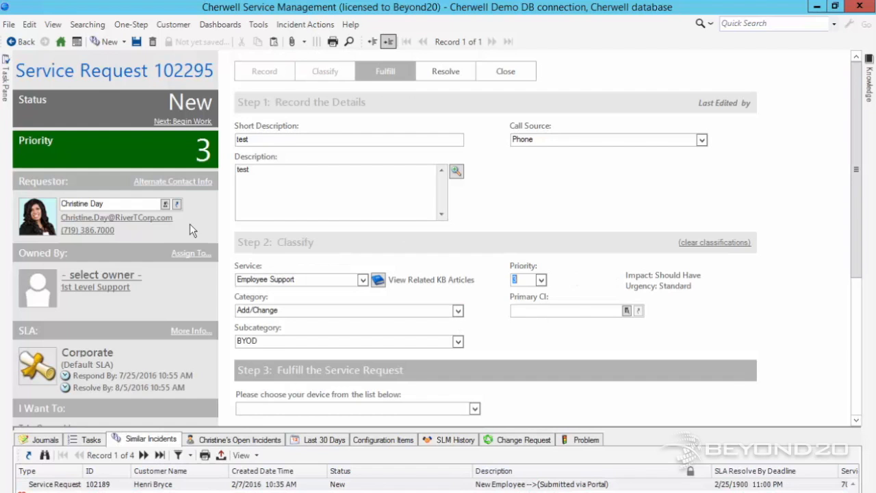
pyautogui.click(136, 42)
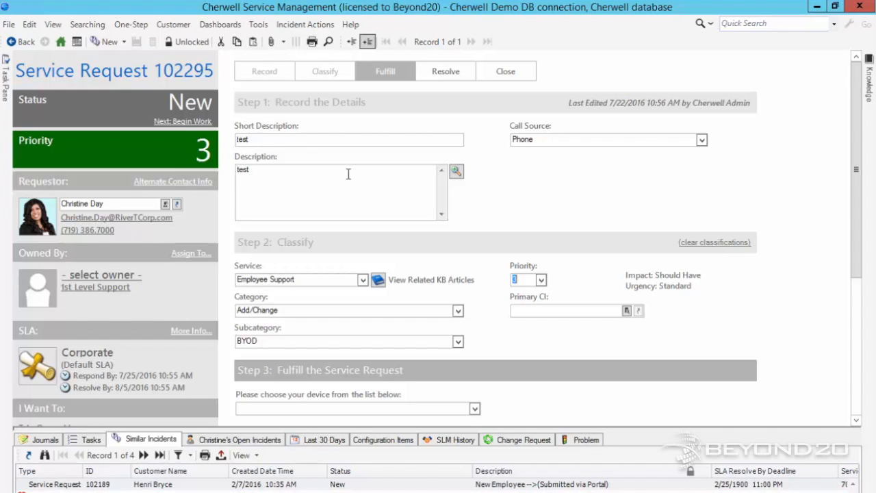
# Check the automation processes listed for the current record and close the list
pyautogui.click(258, 24)
pyautogui.click(288, 146)
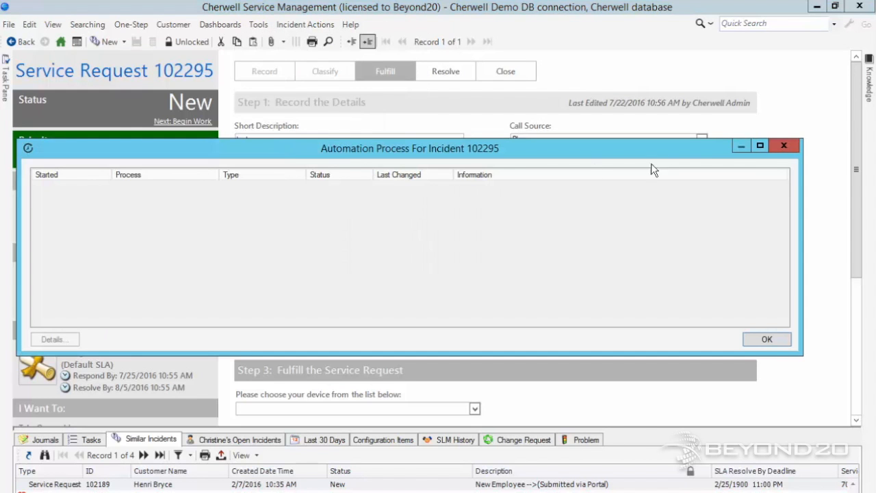
pyautogui.click(794, 146)
# Open the ZZ_Test dashboard from the Default Dashboards folder and check the customers' totals in the Top 10 Results grid
pyautogui.click(258, 24)
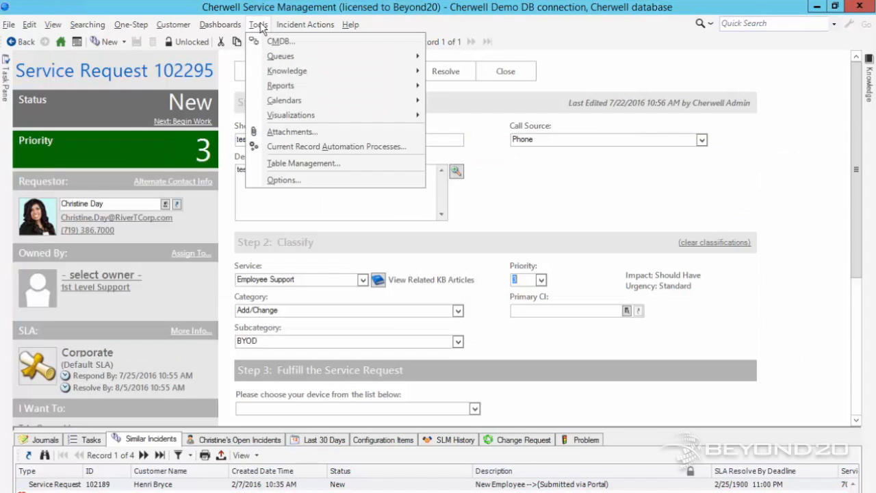
pyautogui.moveTo(221, 24)
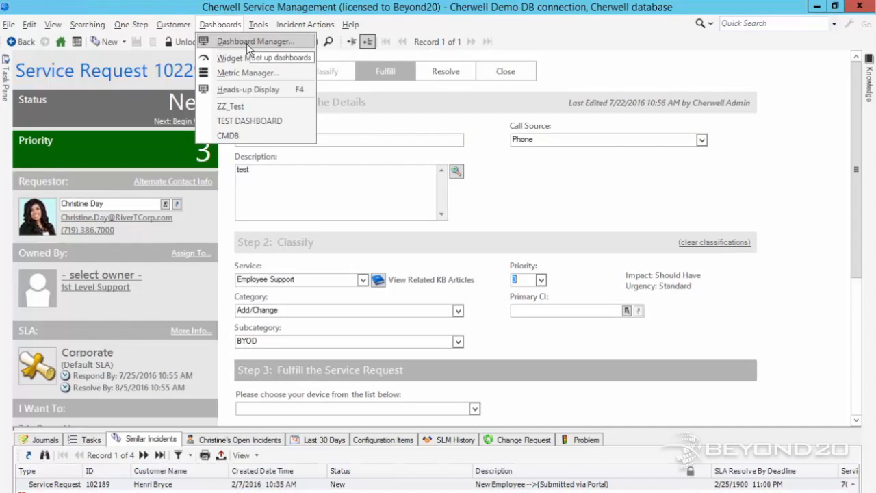
pyautogui.click(246, 41)
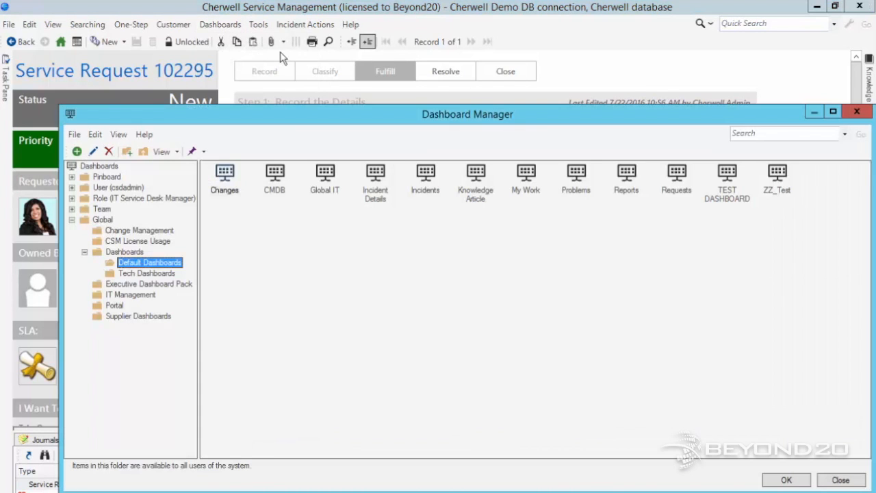
pyautogui.click(778, 177)
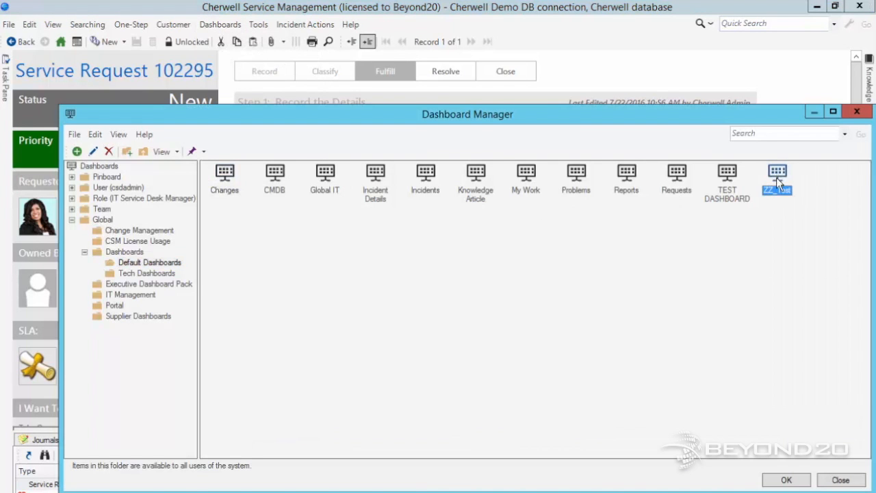
pyautogui.click(788, 481)
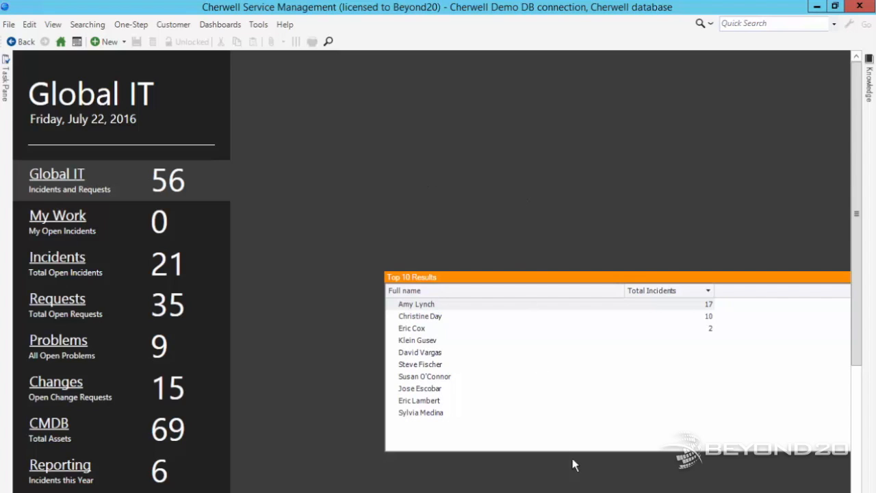
pyautogui.moveTo(602, 491)
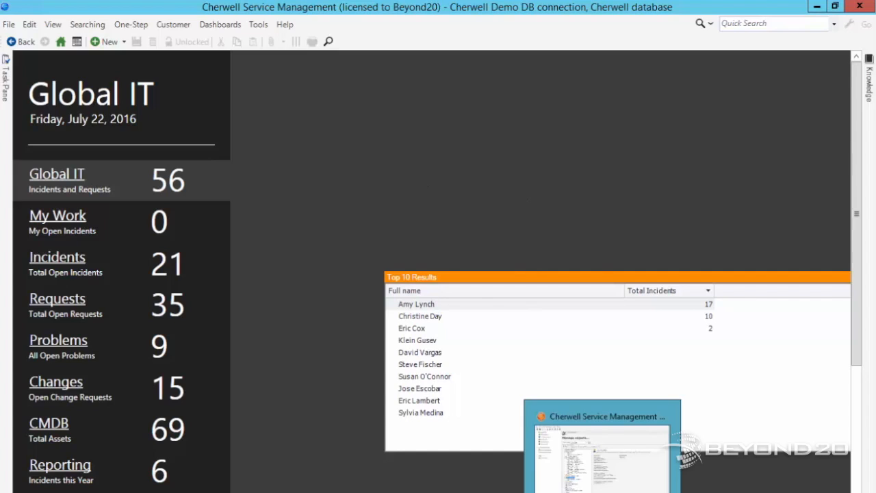